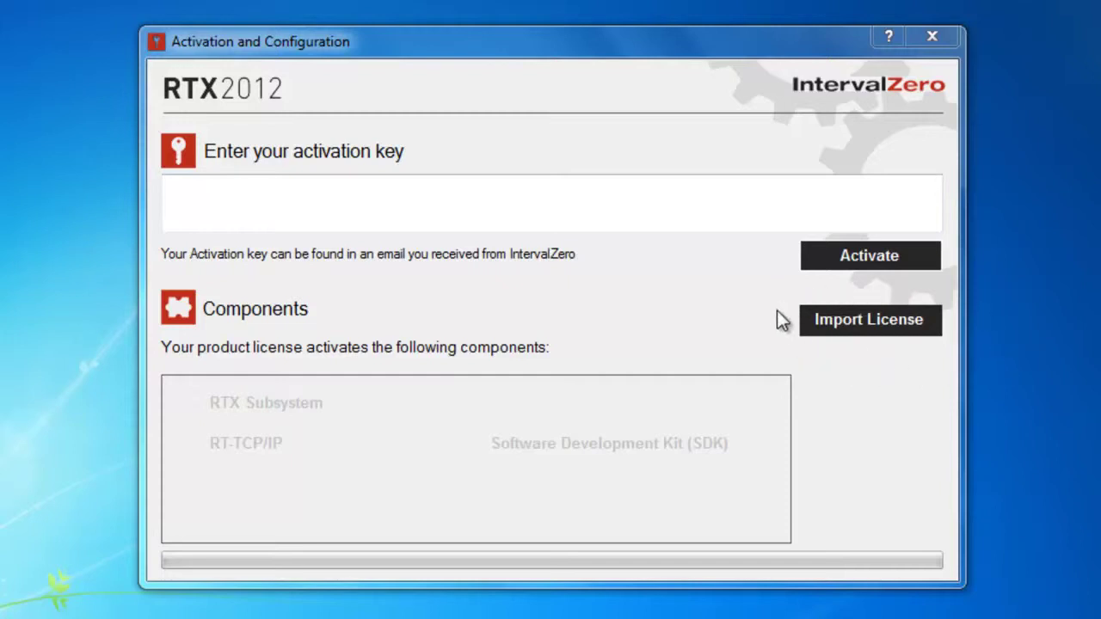
Switch to the IntervalZero RTX Activation email in Outlook and copy the full activation key from its Activation Key(s) table
click(680, 208)
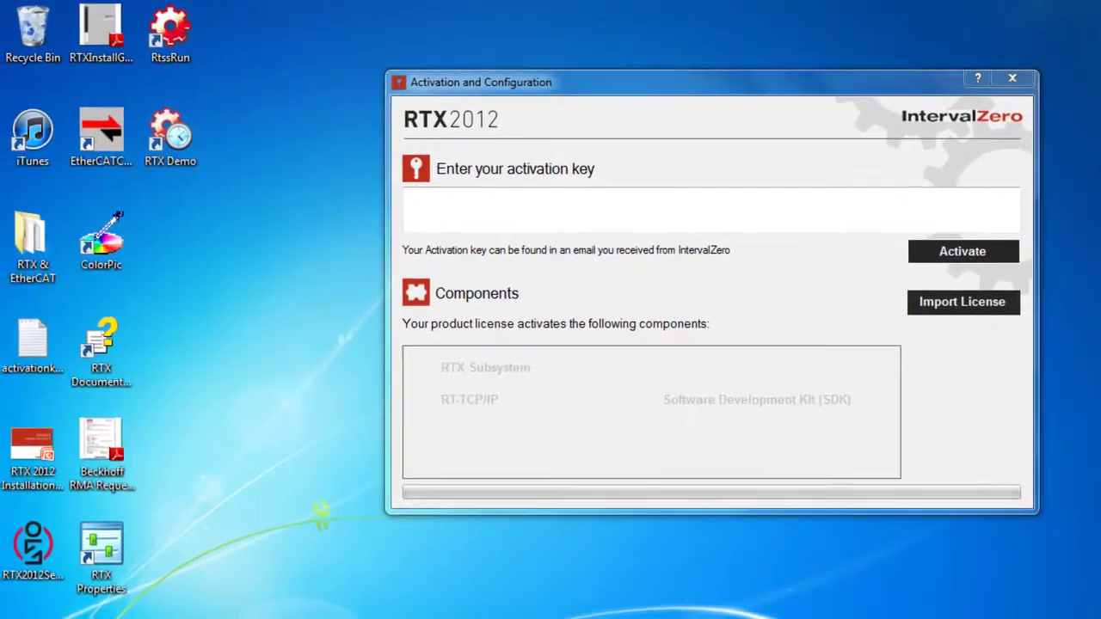
click(288, 568)
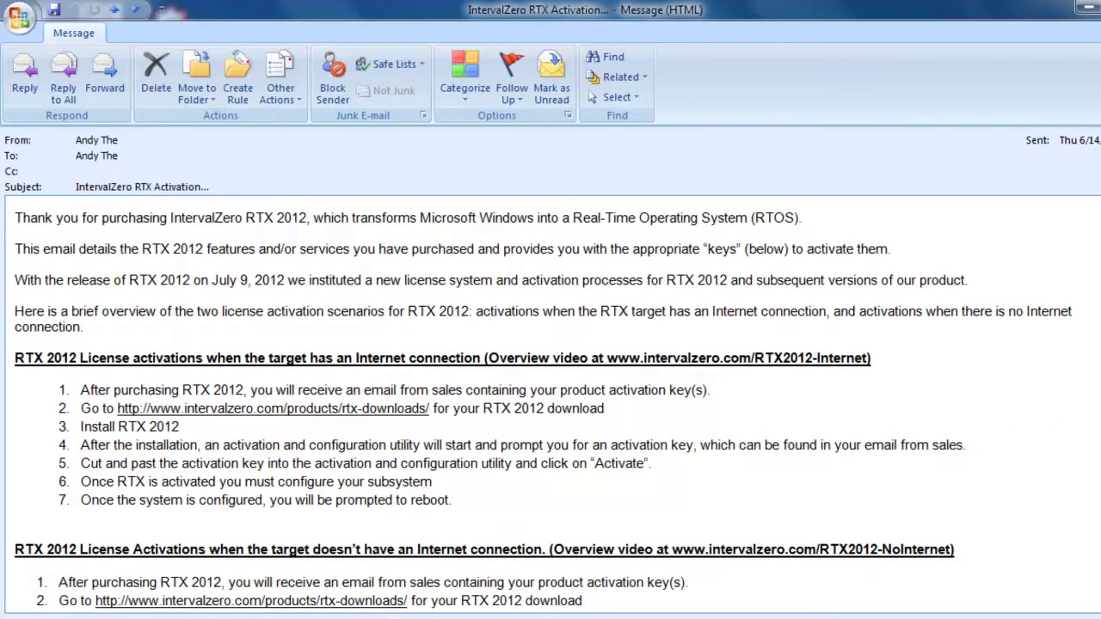
scroll(550, 413, down, 12)
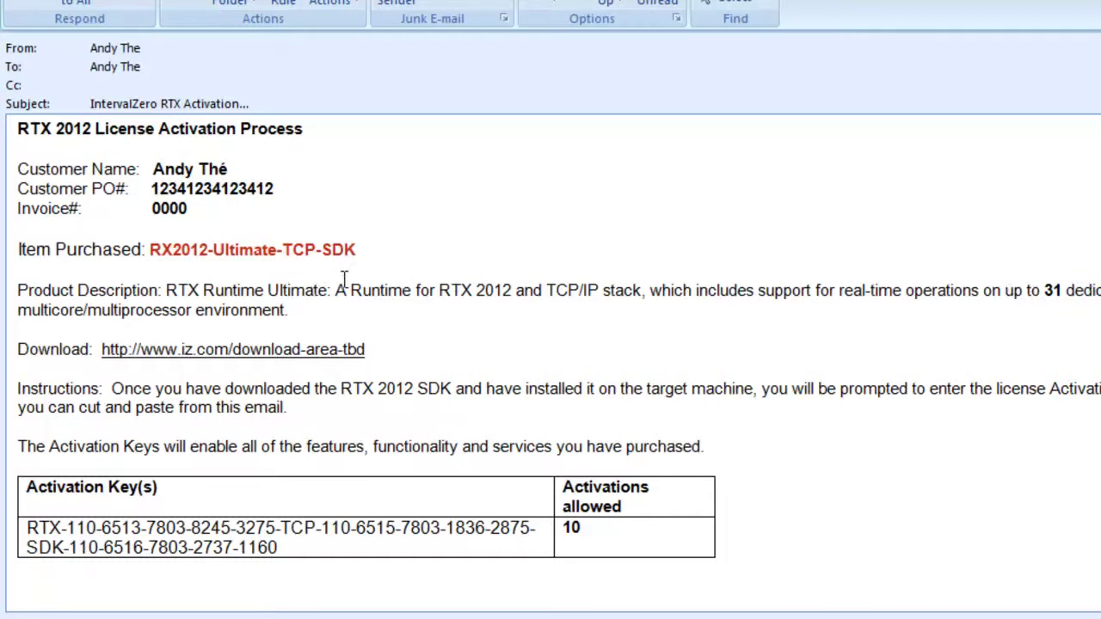
scroll(551, 363, down, 3)
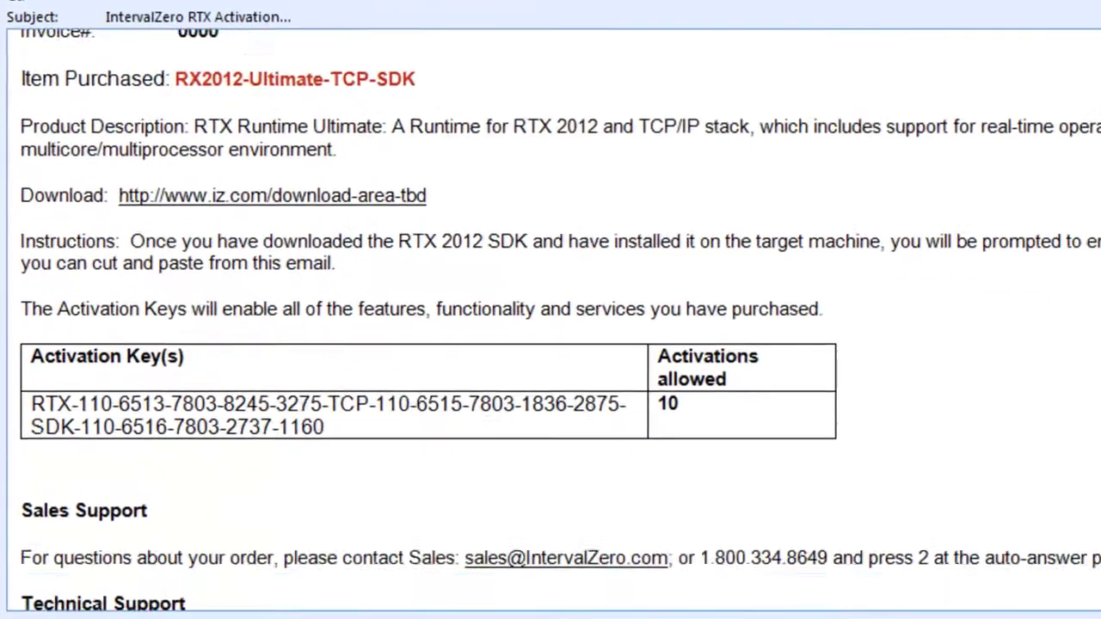
scroll(550, 344, down, 3)
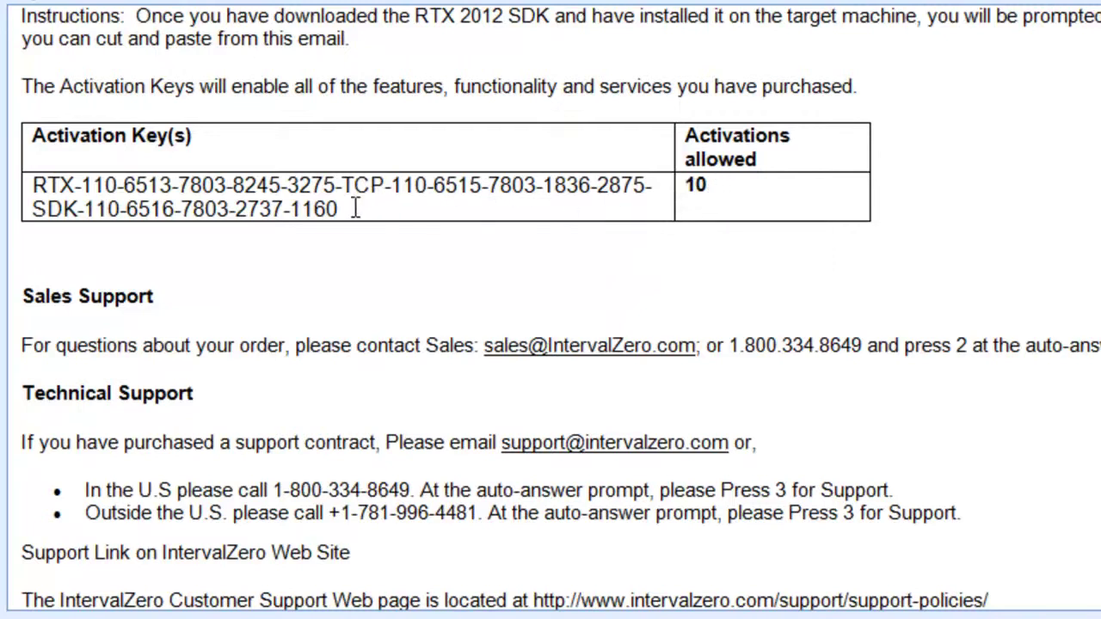
drag(354, 209, 24, 194)
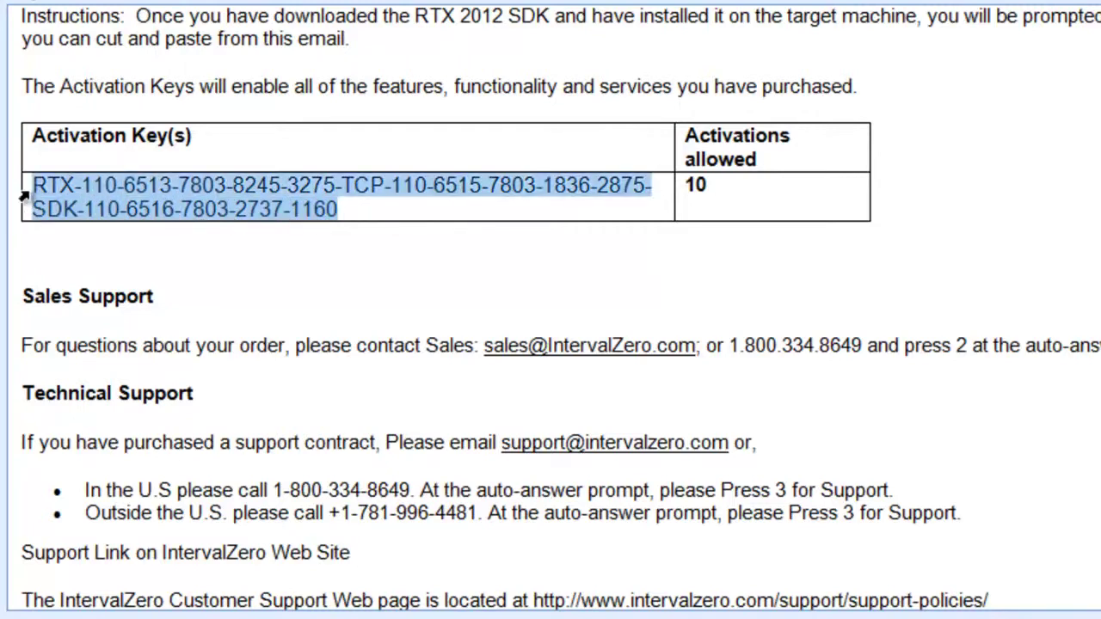
right_click(87, 195)
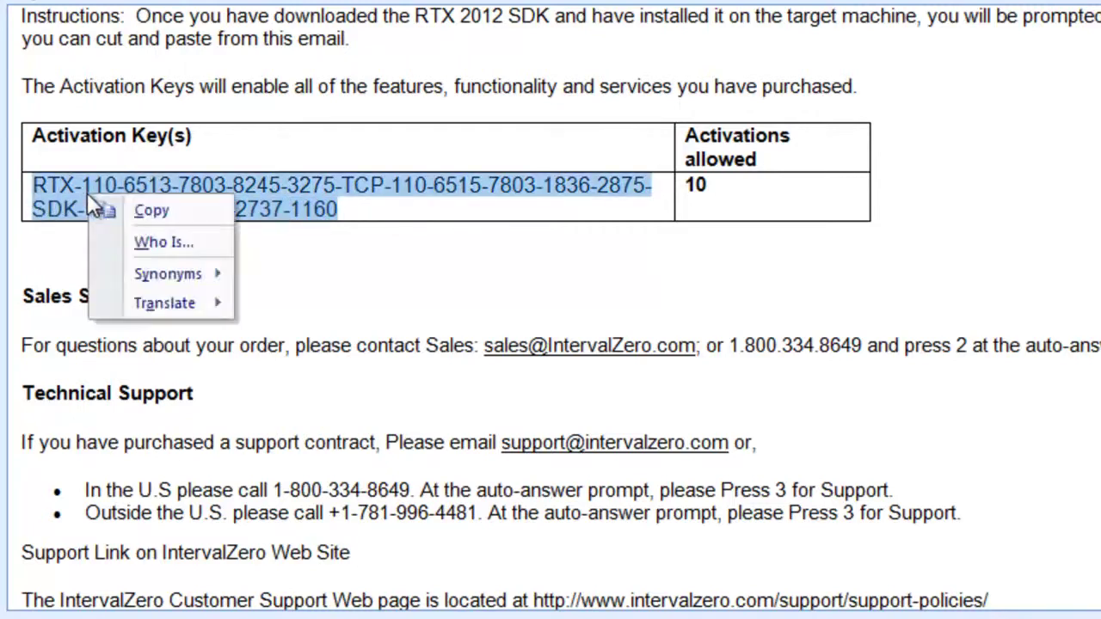
click(145, 215)
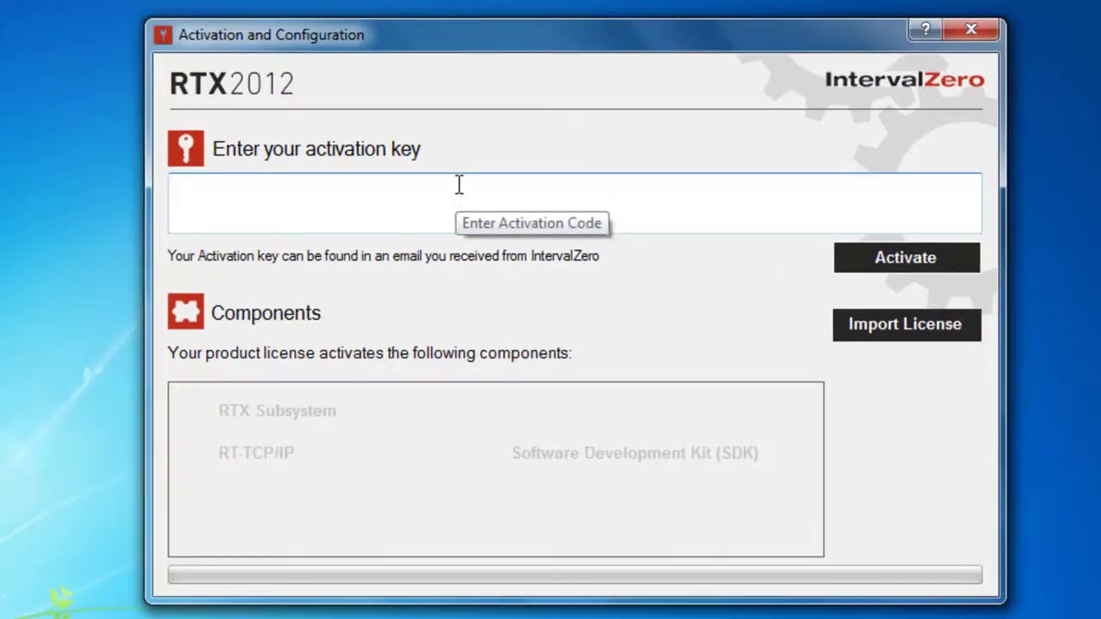
Paste the copied activation key into the RTX 2012 Activation and Configuration utility and start the activation
right_click(459, 188)
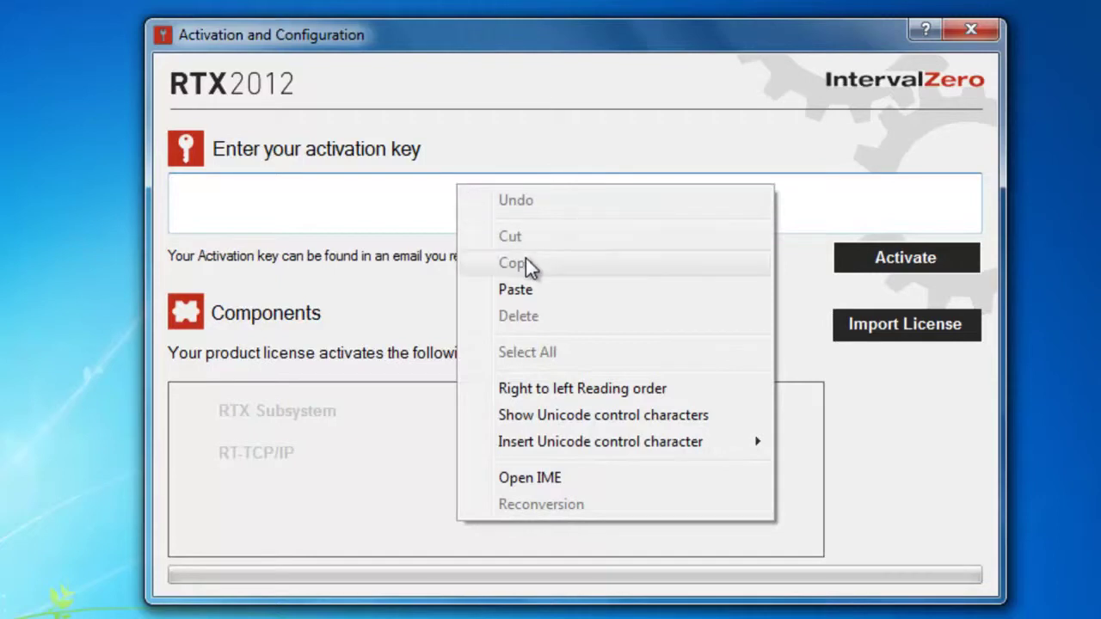
click(525, 289)
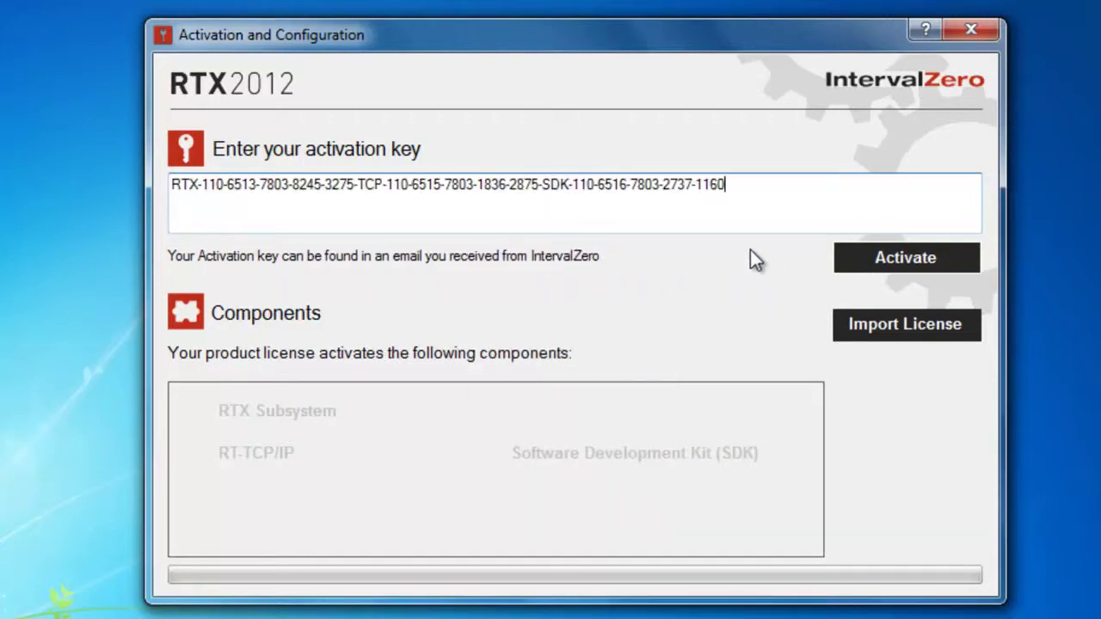
click(886, 261)
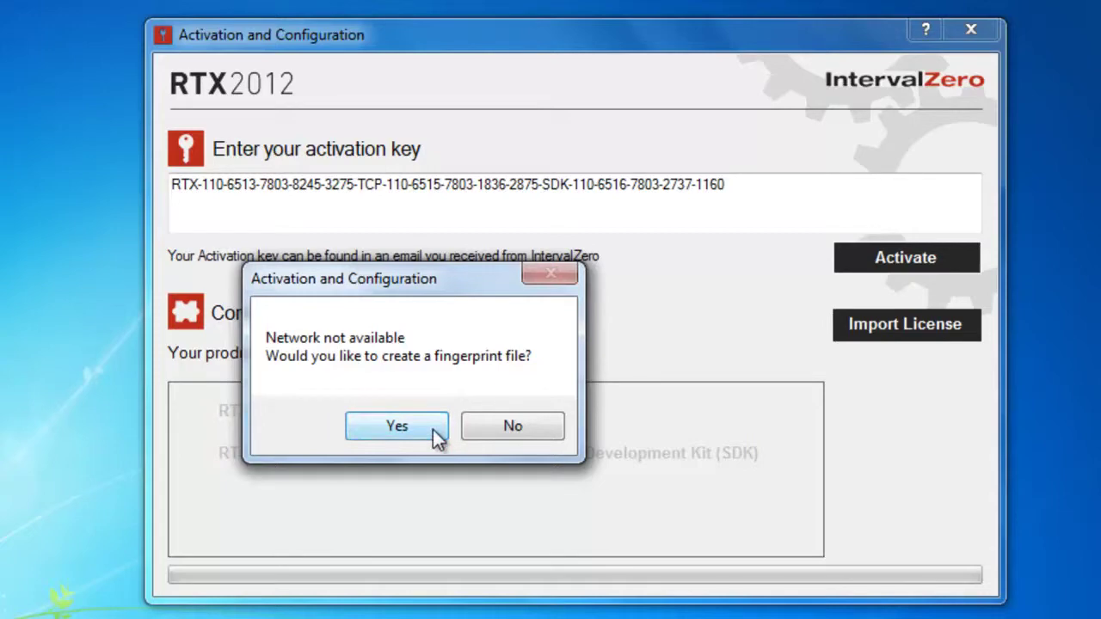
Accept creating a fingerprint file and save it as test on USB DISK 8G (F:)
click(396, 426)
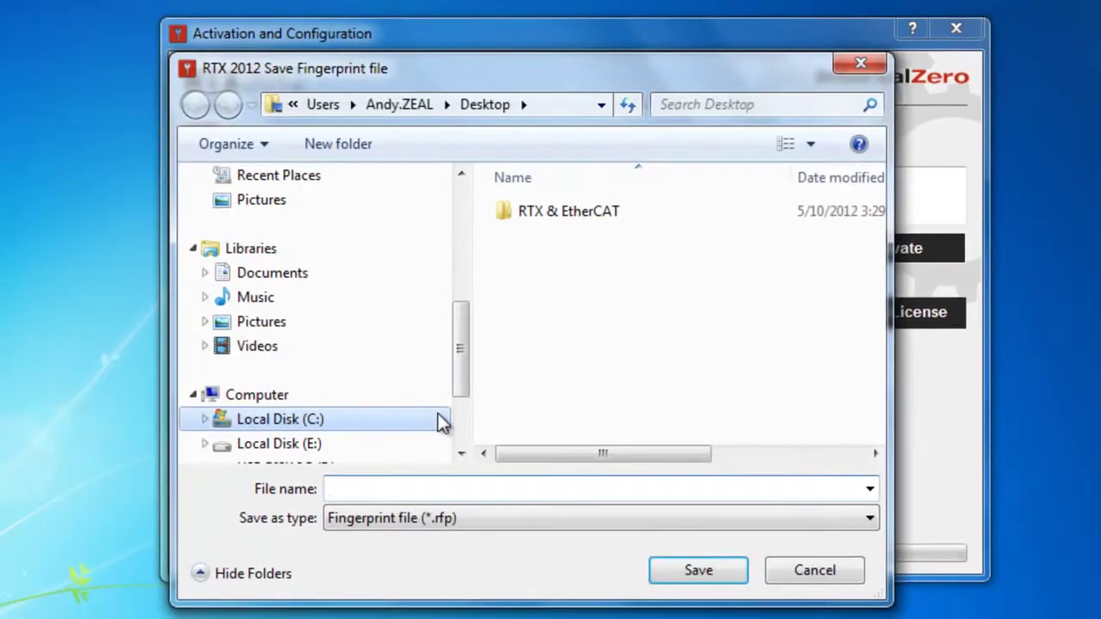
scroll(464, 376, down, 2)
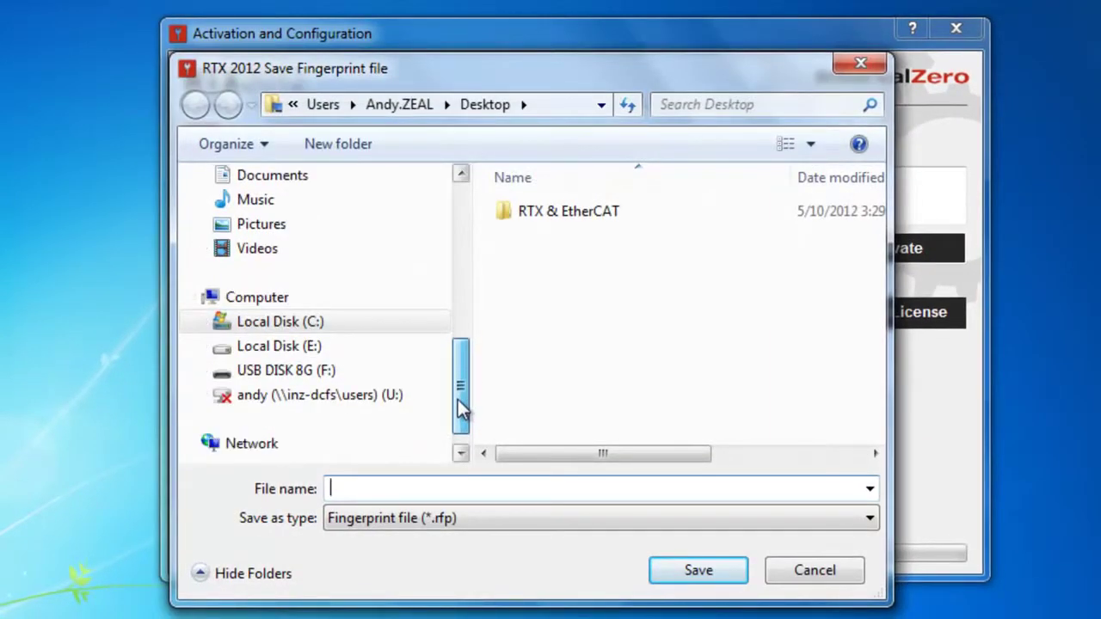
click(334, 375)
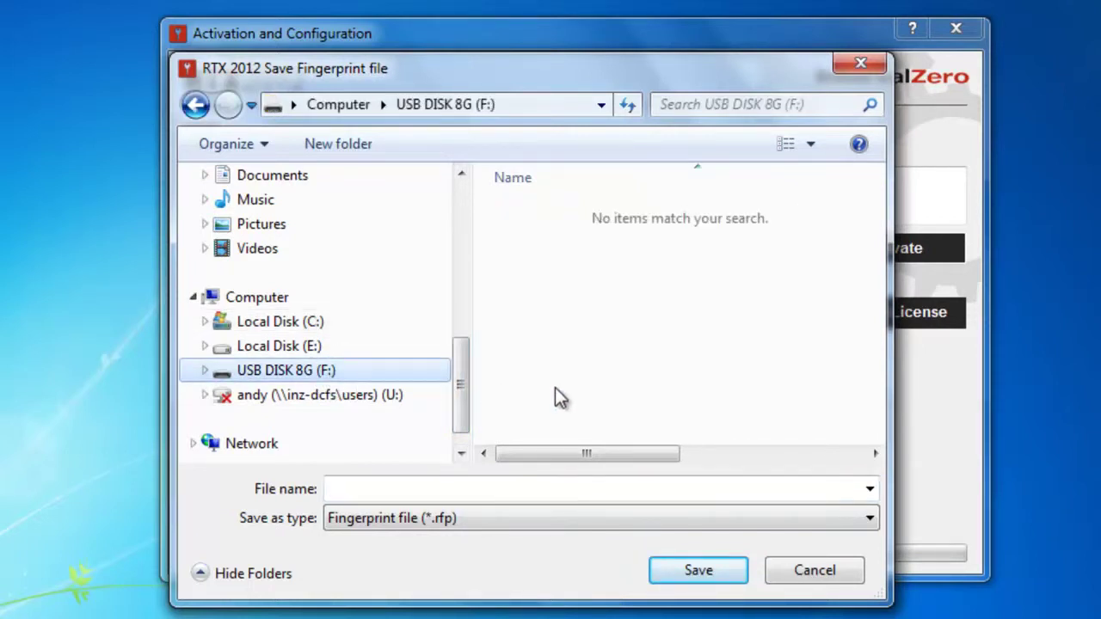
click(476, 490)
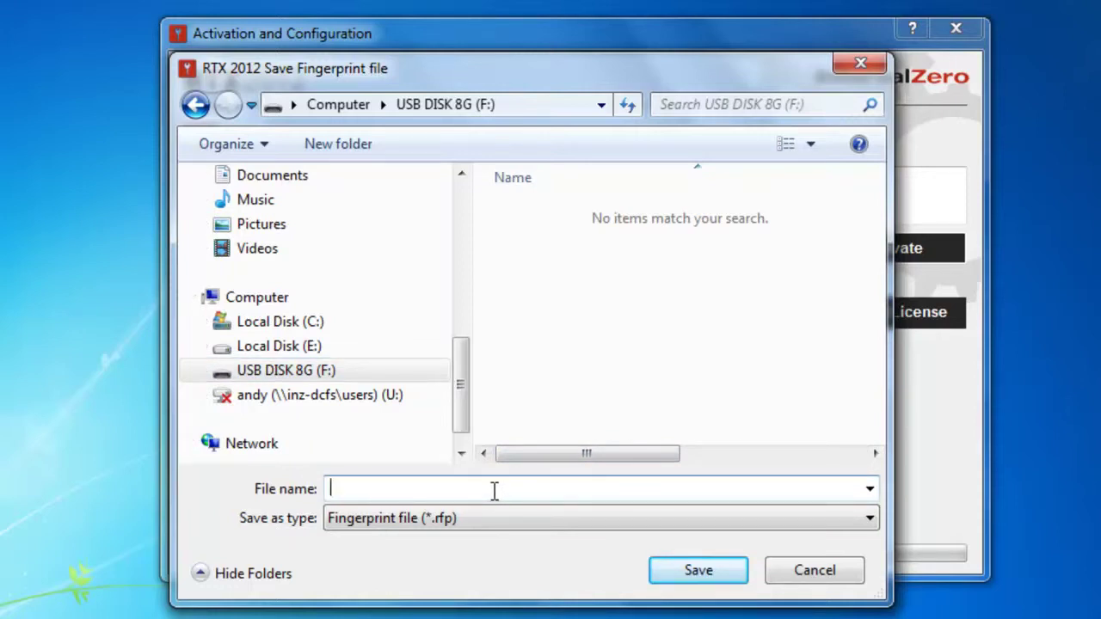
text(test)
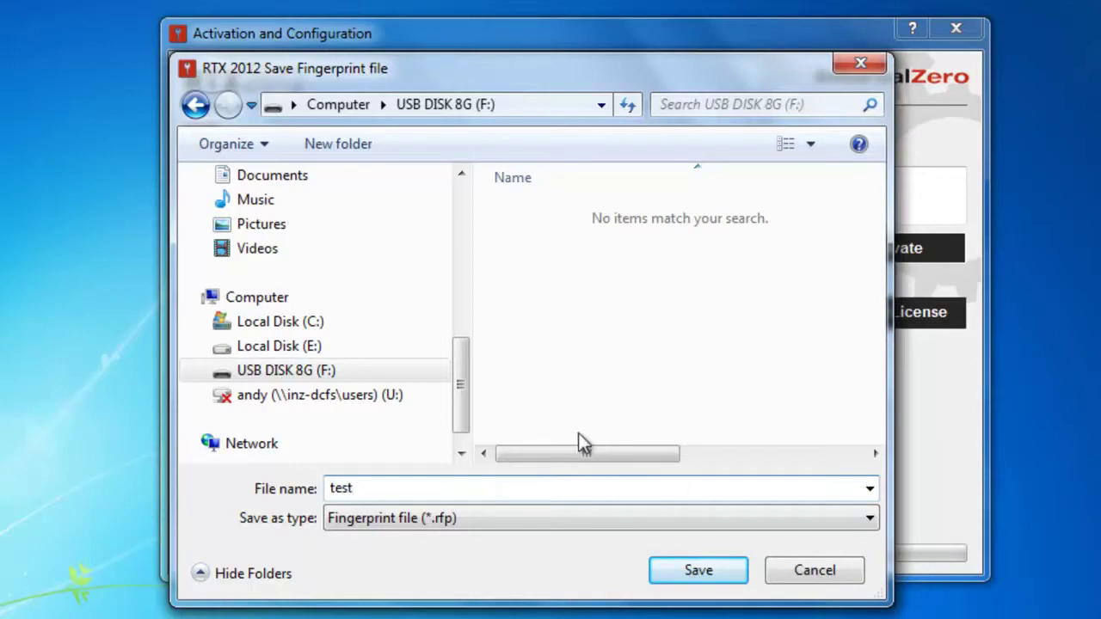
click(717, 576)
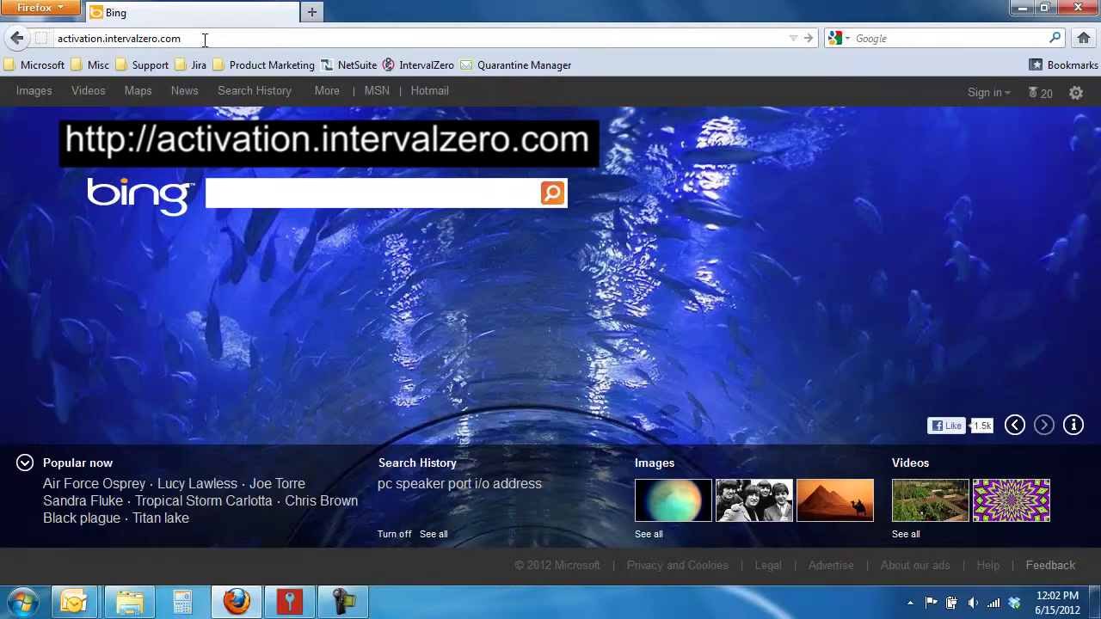
Open activation.intervalzero.com in Firefox and choose test.rfp from USB DISK 8G (F:) as the fingerprint file
key(Return)
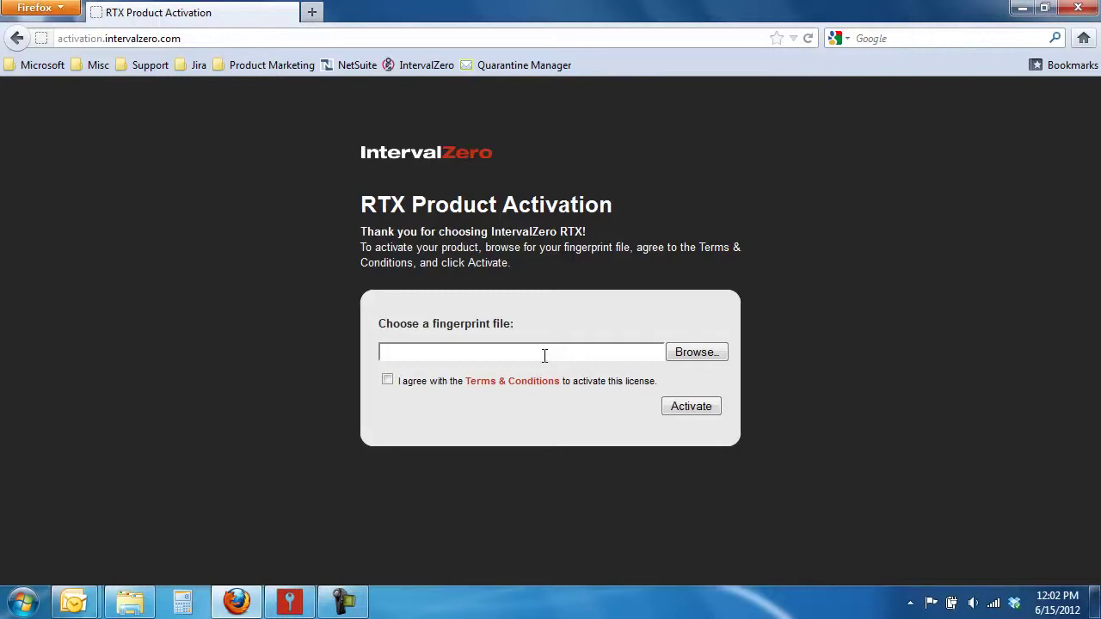
click(706, 353)
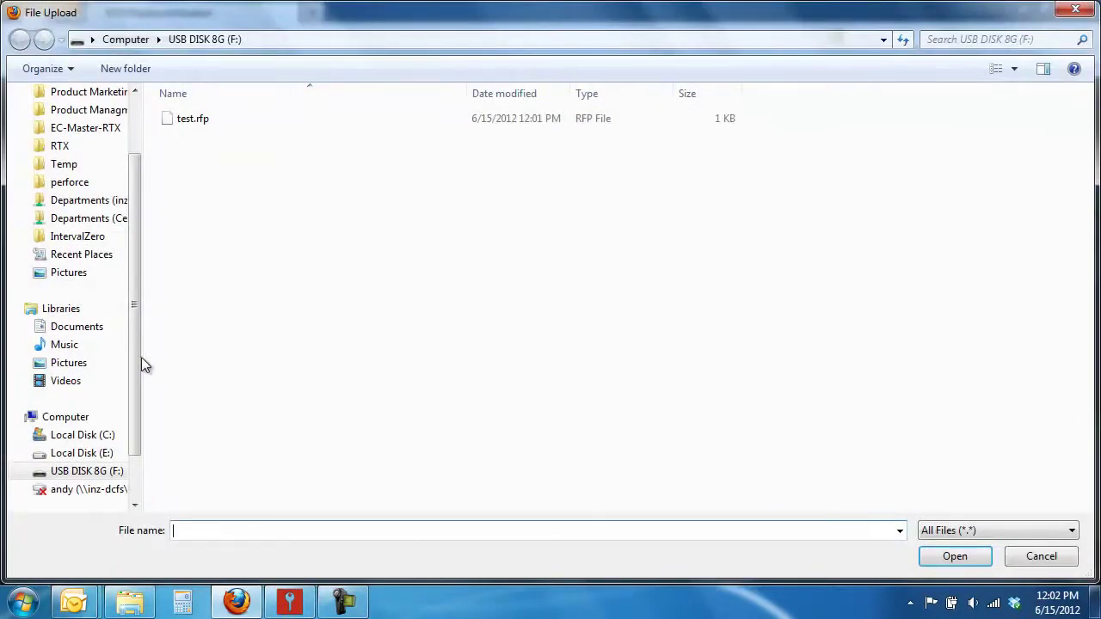
drag(130, 369, 133, 431)
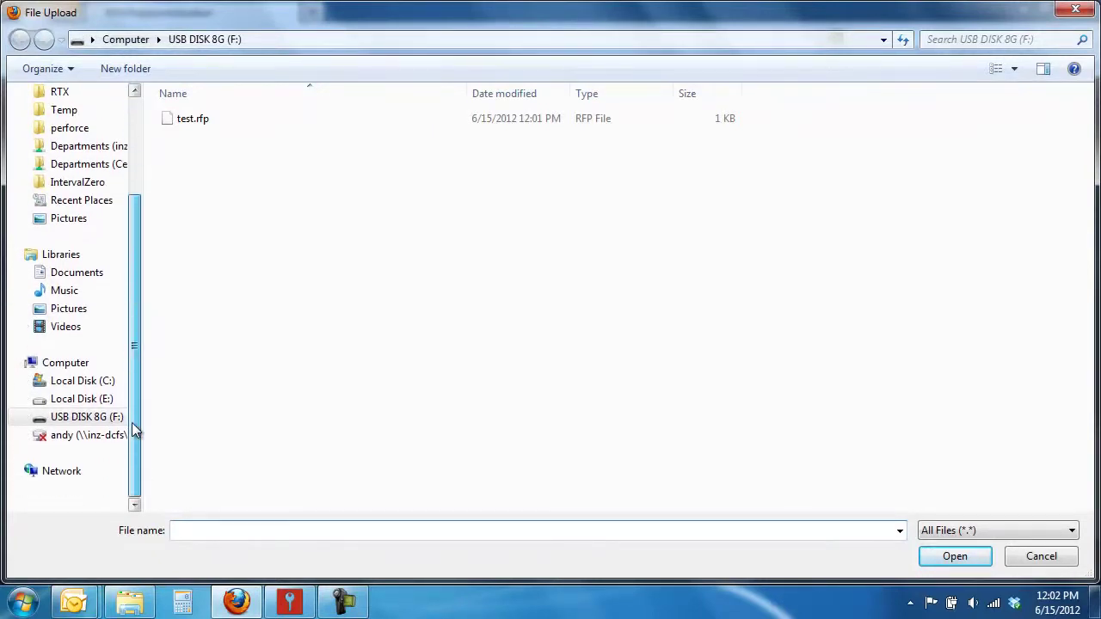
click(212, 119)
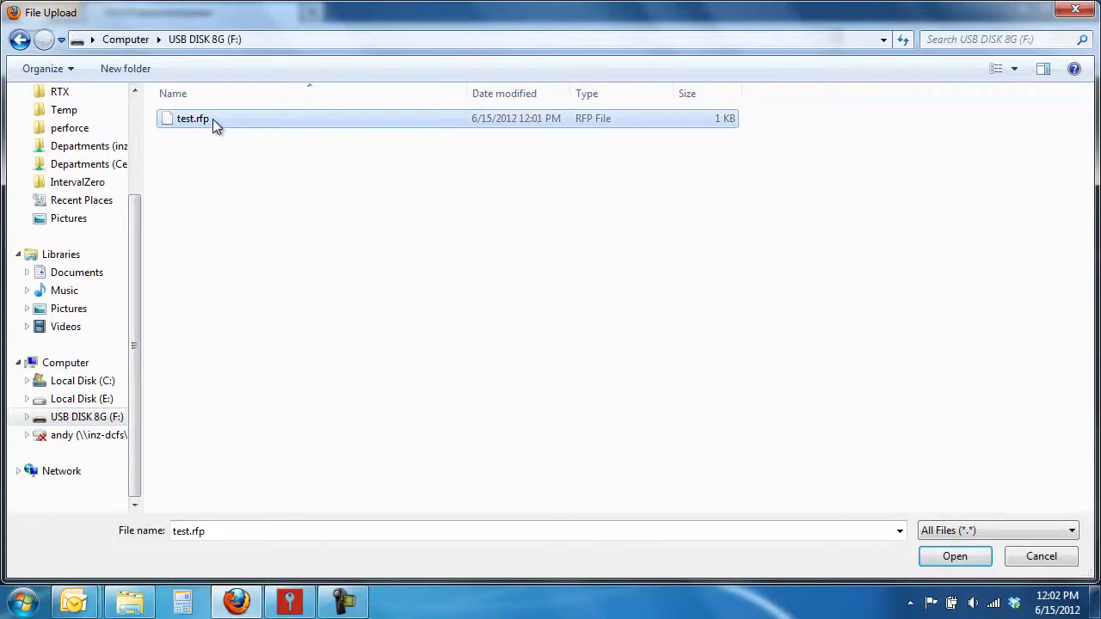
click(962, 555)
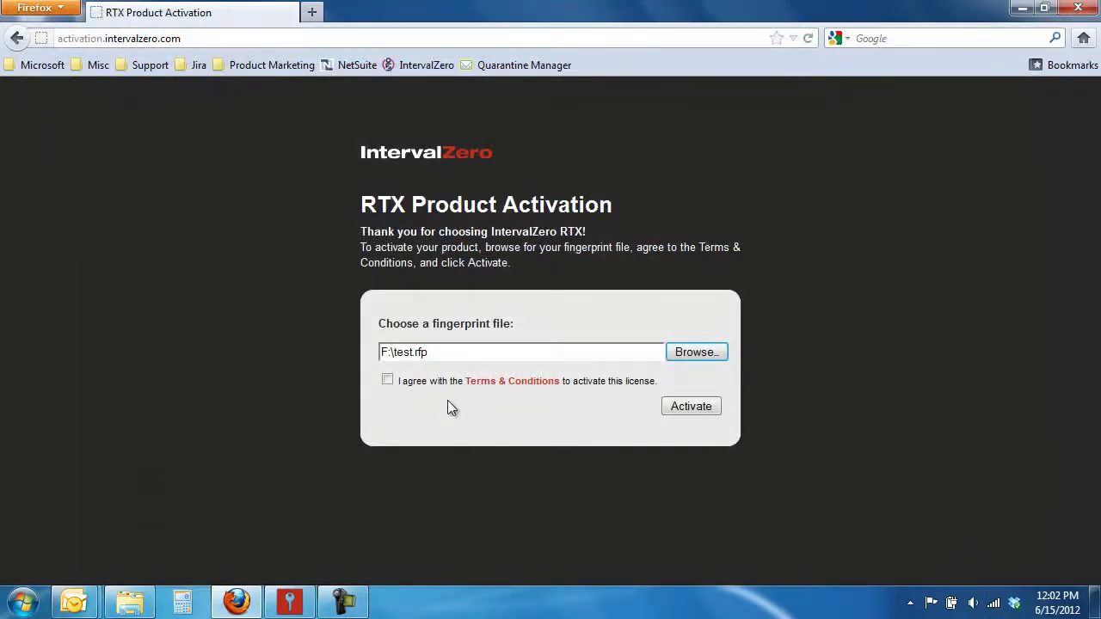
Submit the activation with the Terms & Conditions accepted and save License.lic to USB DISK 8G (F:)
click(386, 382)
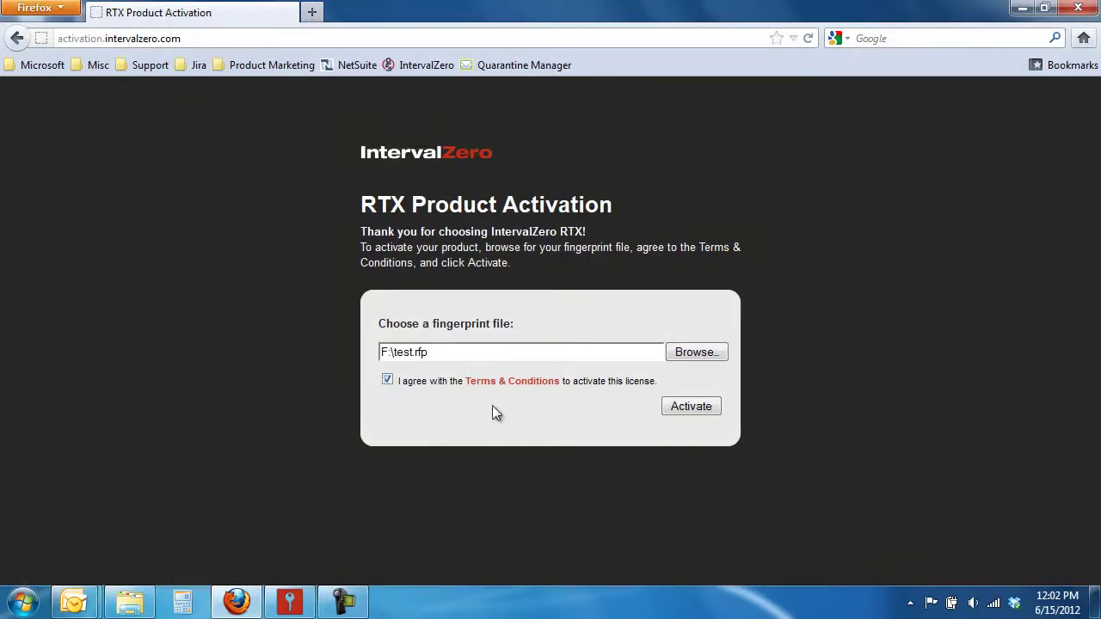
click(693, 407)
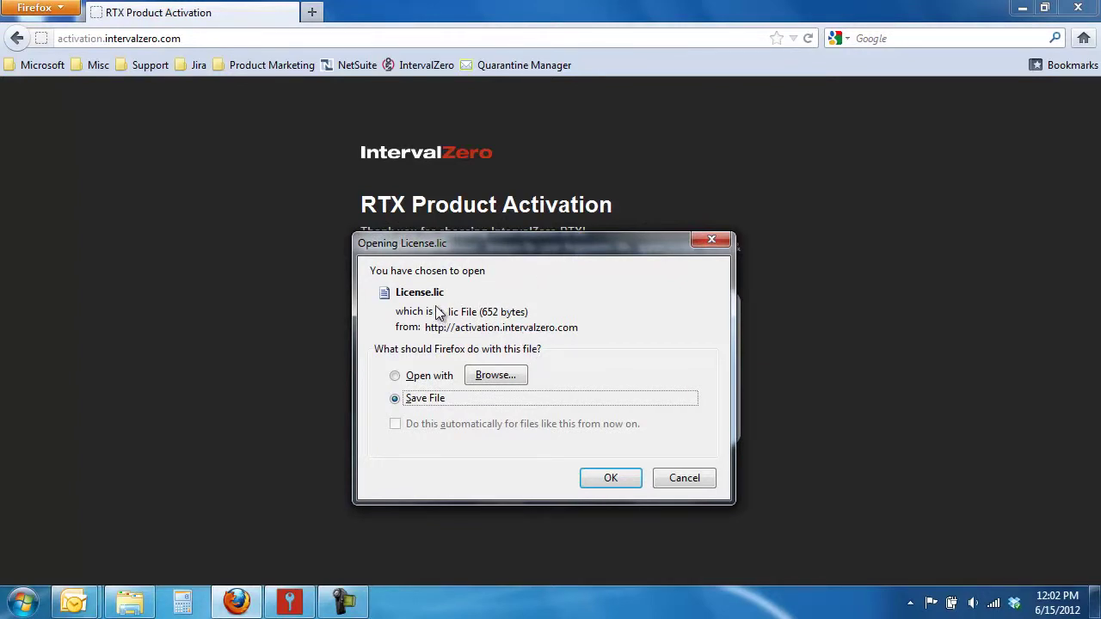
click(610, 484)
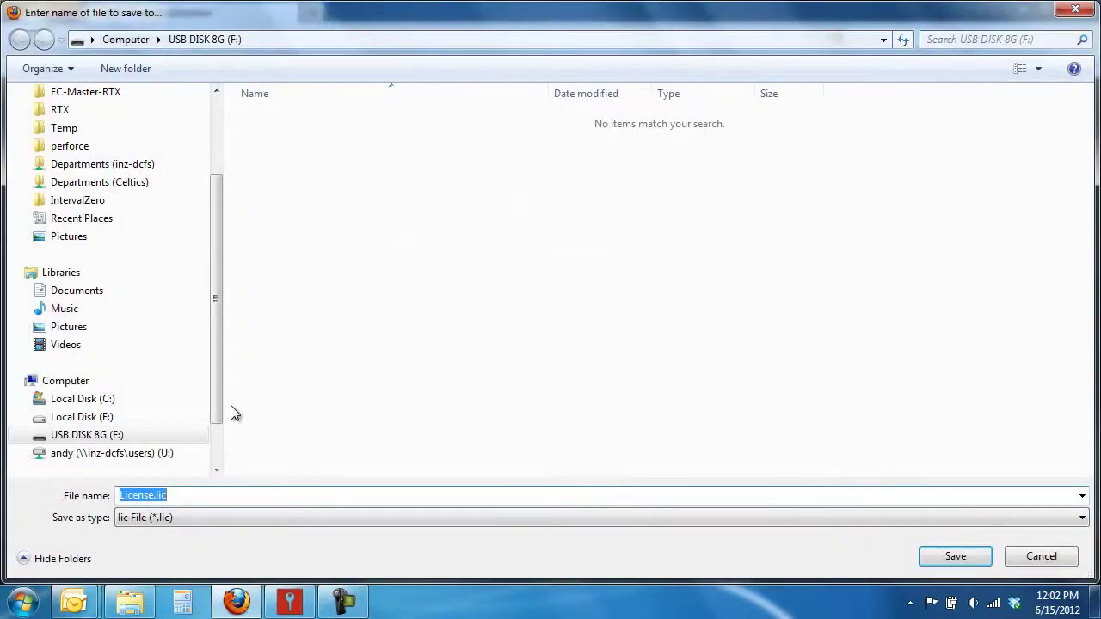
drag(214, 404, 212, 437)
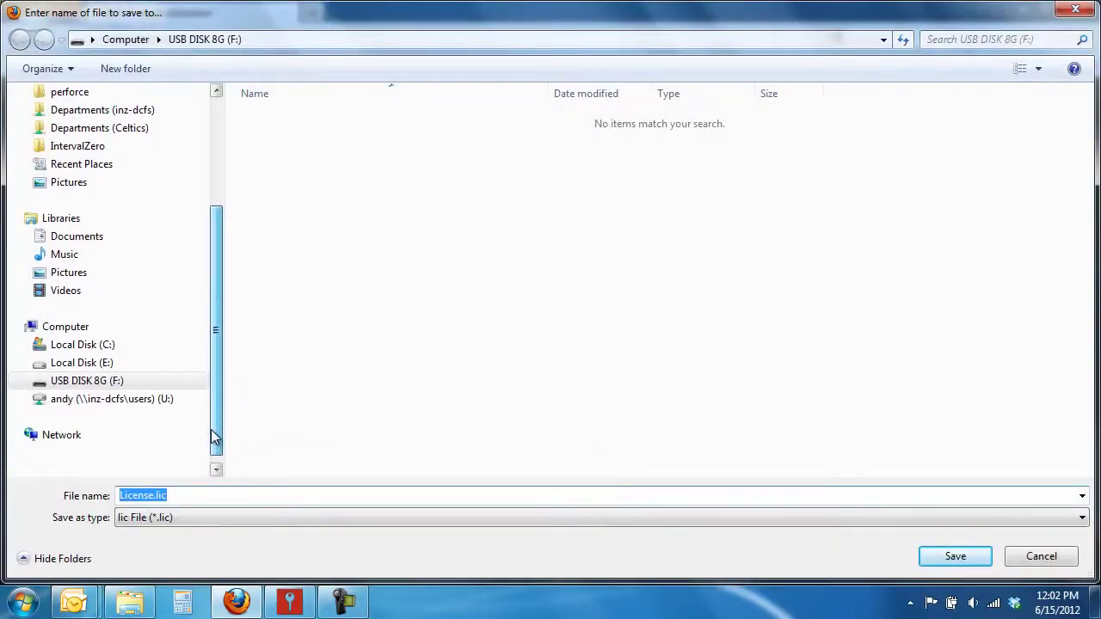
click(119, 387)
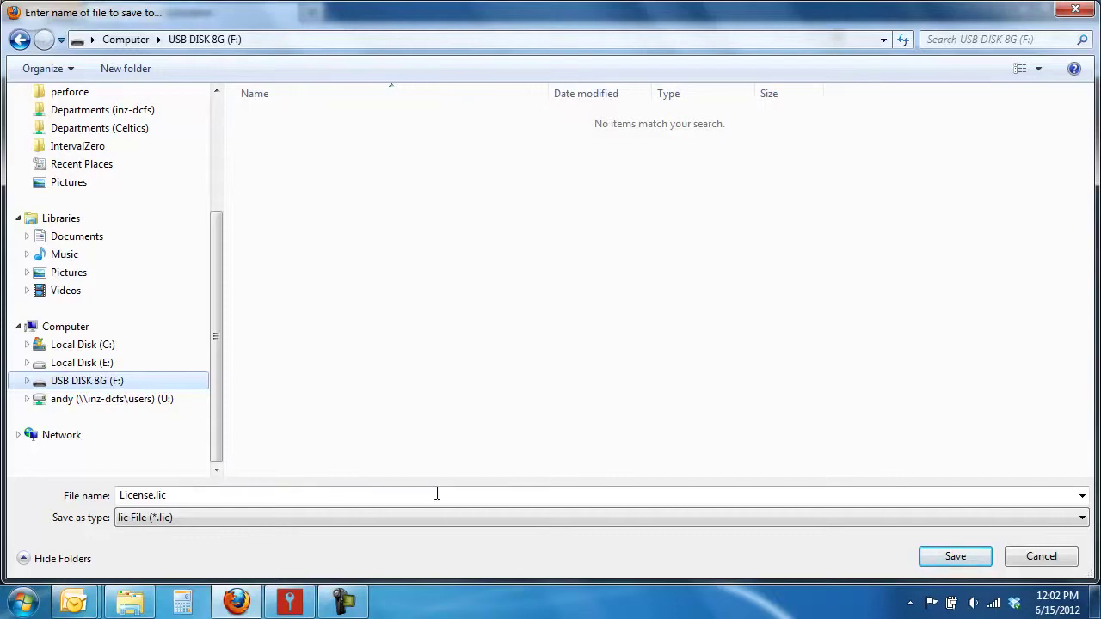
click(969, 568)
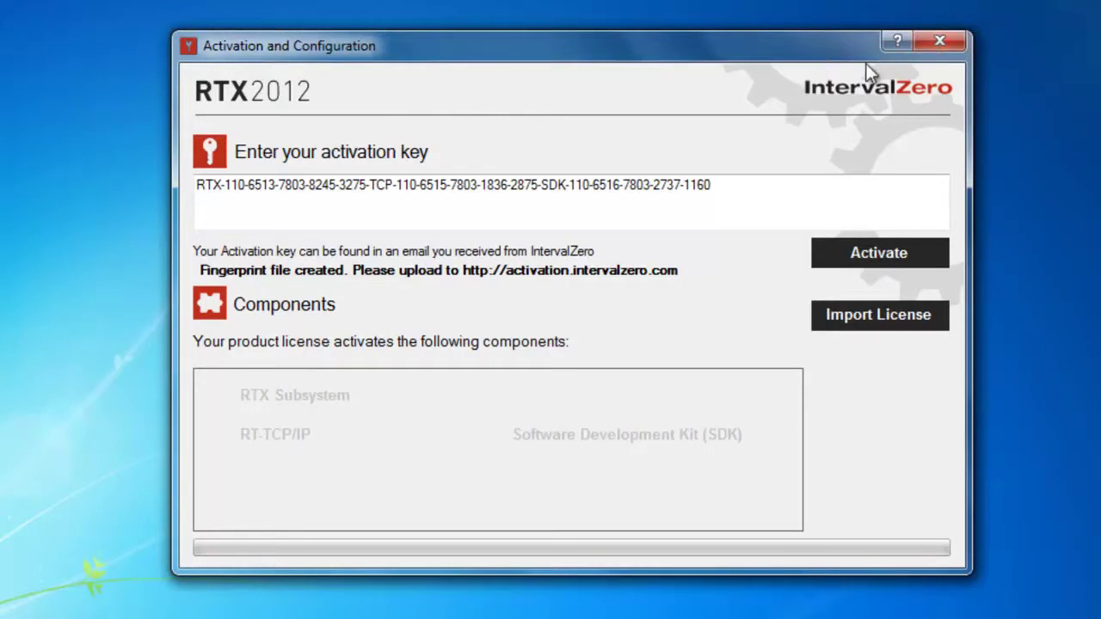
Switch back to the RTX 2012 Activation and Configuration utility and import License.lic from USB DISK 8G (F:)
click(886, 320)
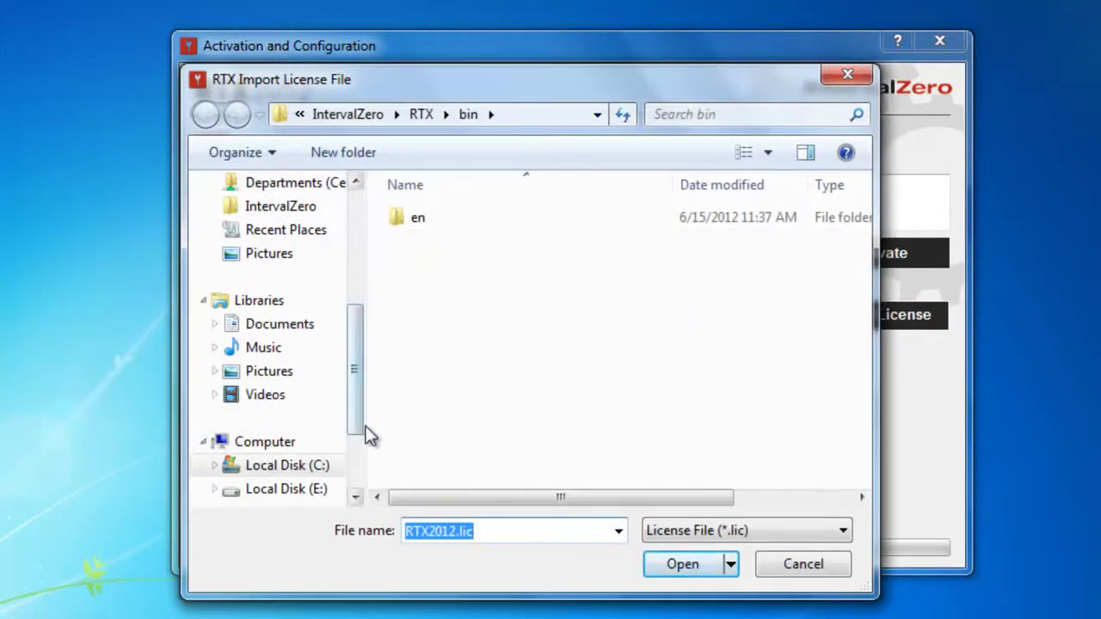
scroll(354, 443, down, 1)
scroll(354, 447, down, 1)
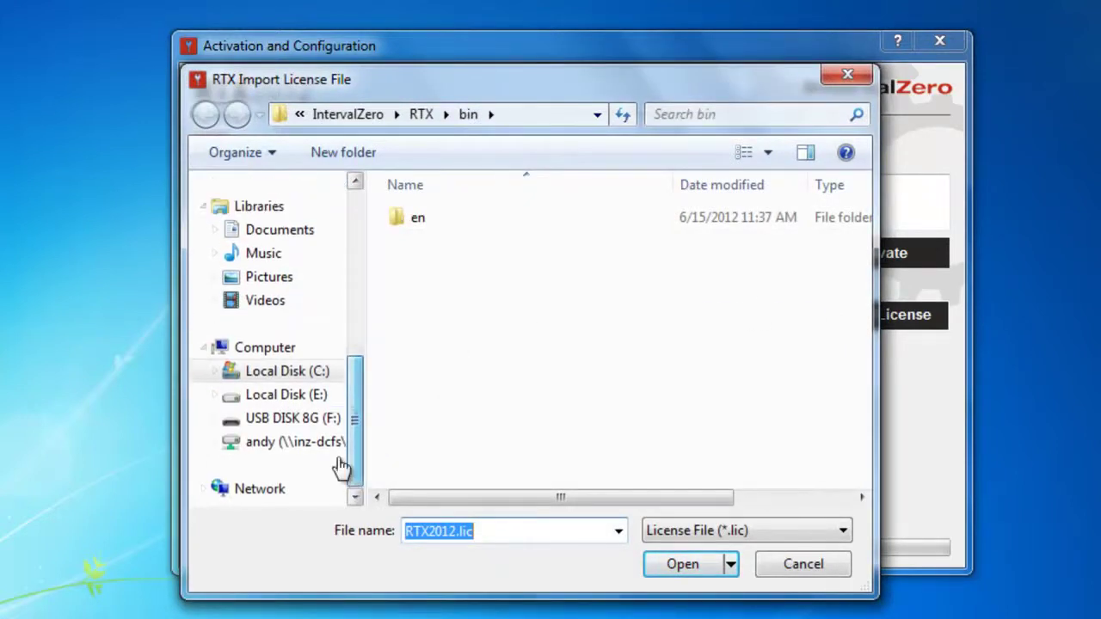
click(305, 418)
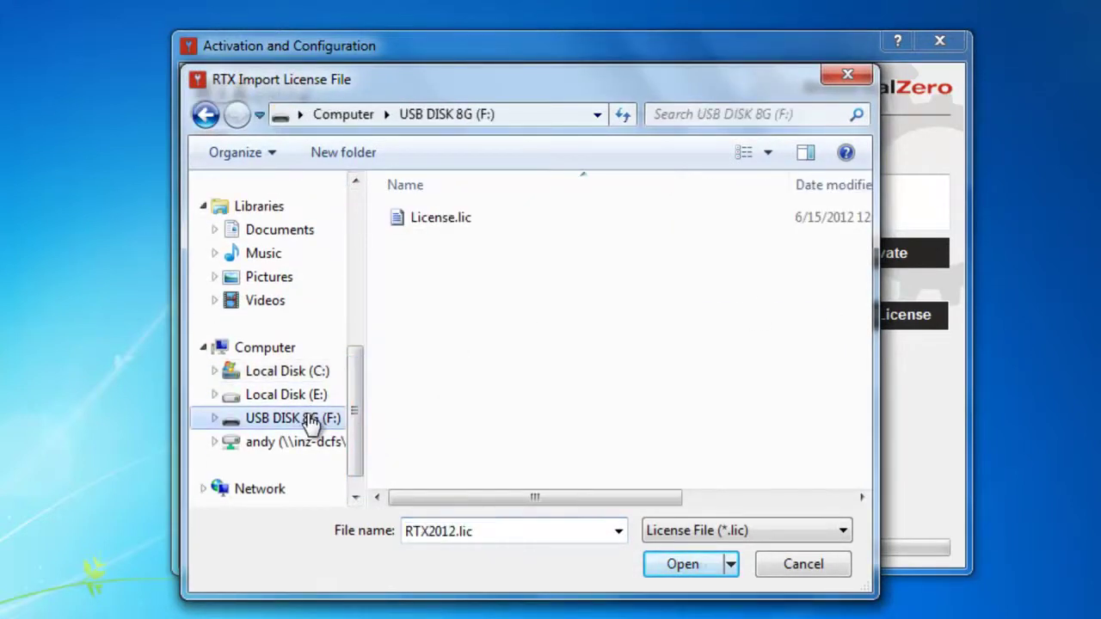
click(492, 220)
click(693, 564)
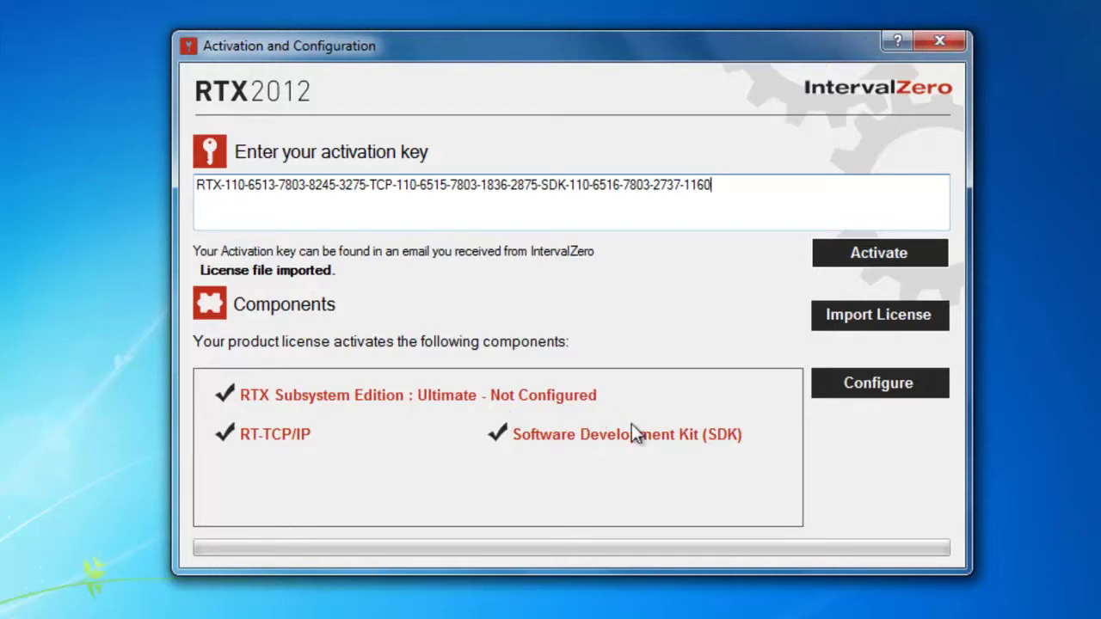
Configure the RTX subsystem with 2 Windows processors and 2 dedicated RTSS processors, and finish the configuration
click(893, 390)
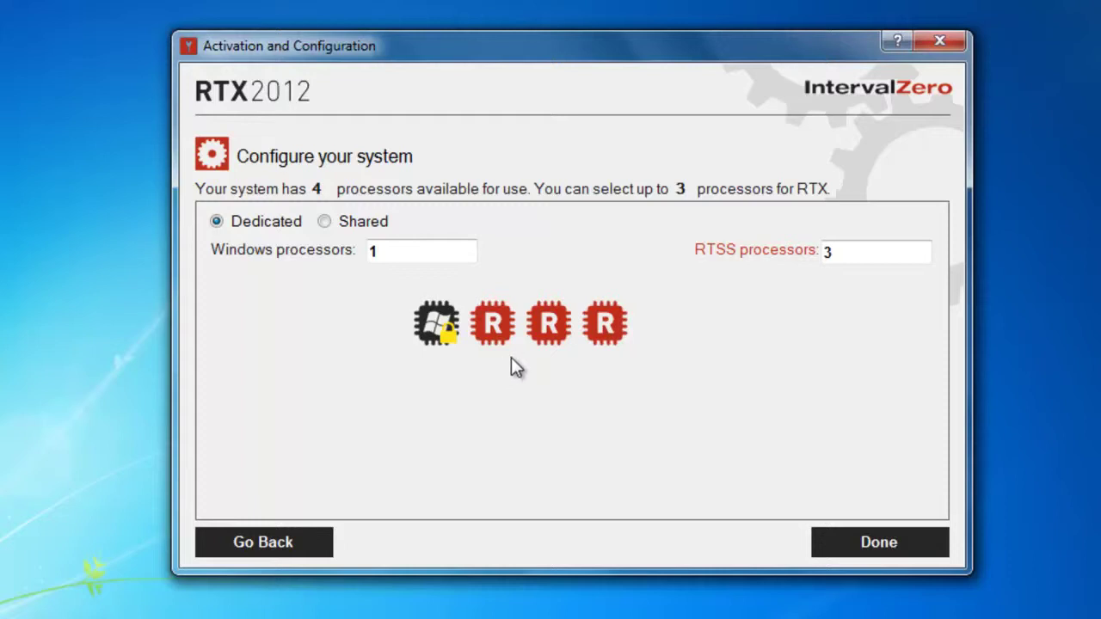
click(439, 258)
click(866, 257)
click(503, 334)
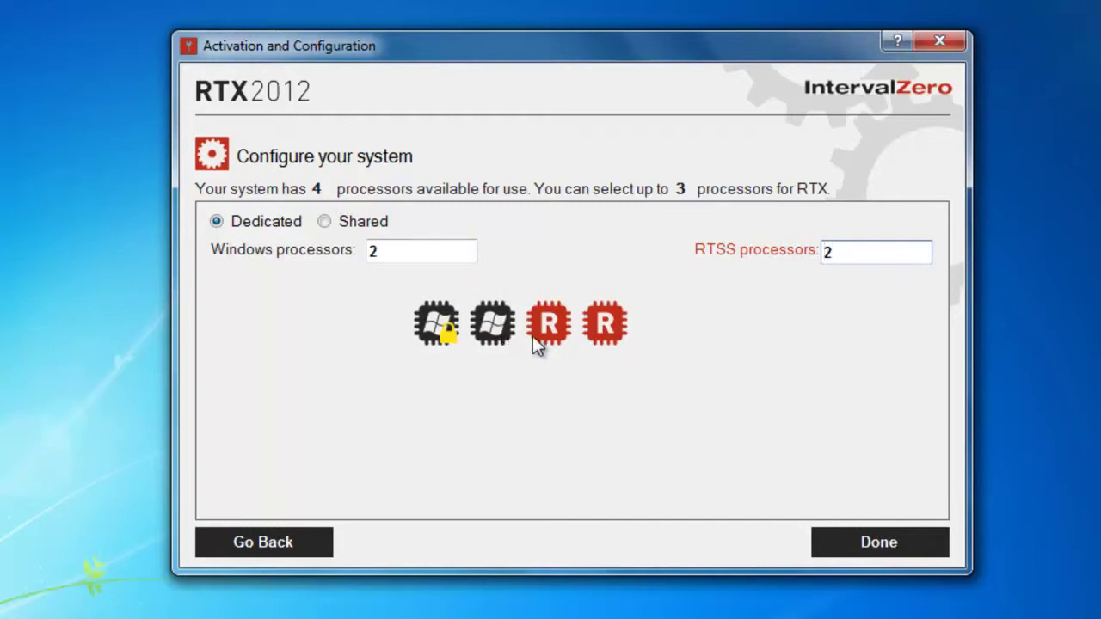
click(538, 336)
click(502, 334)
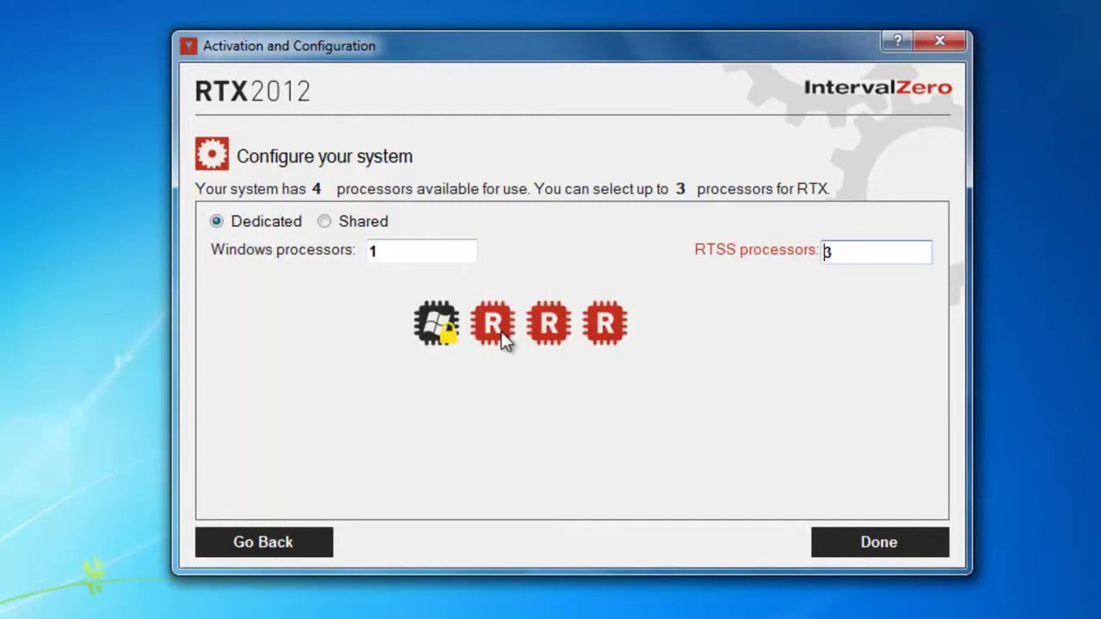
click(497, 342)
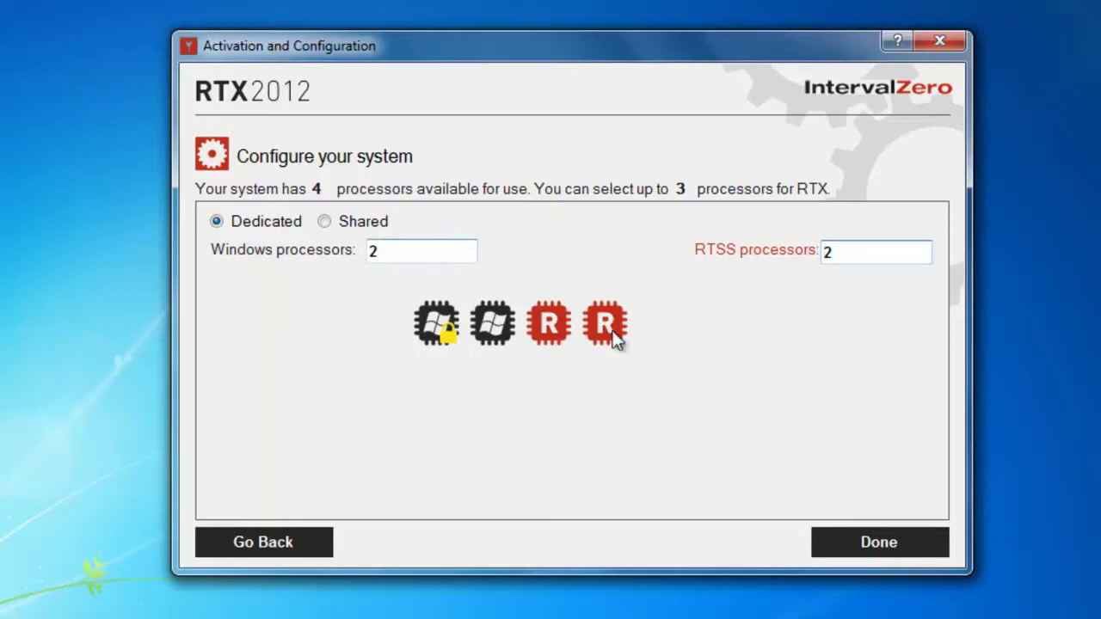
click(845, 550)
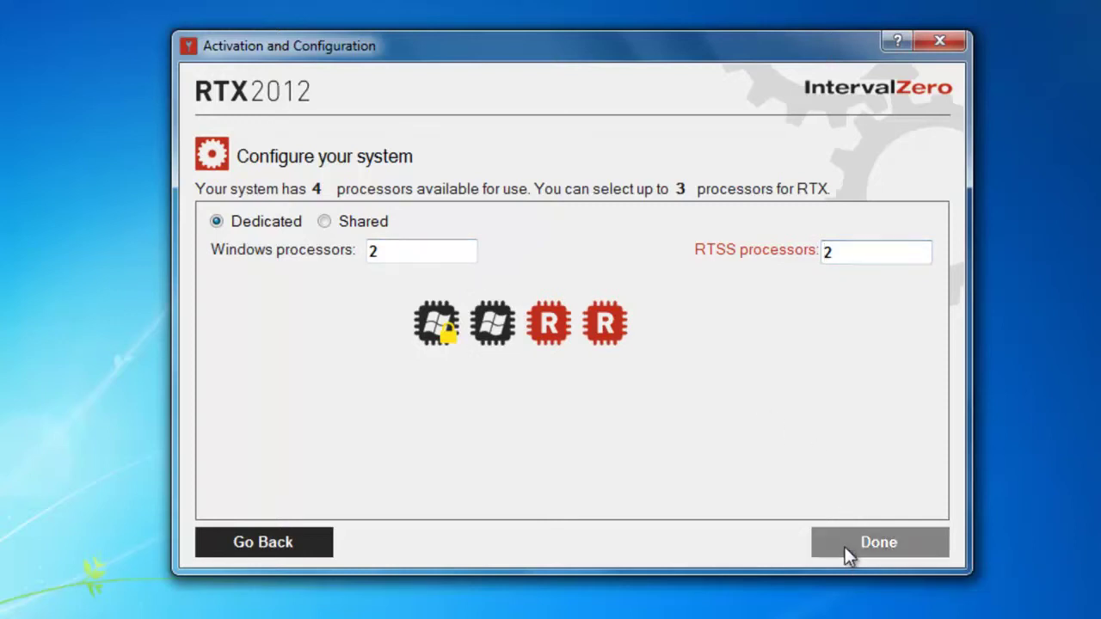